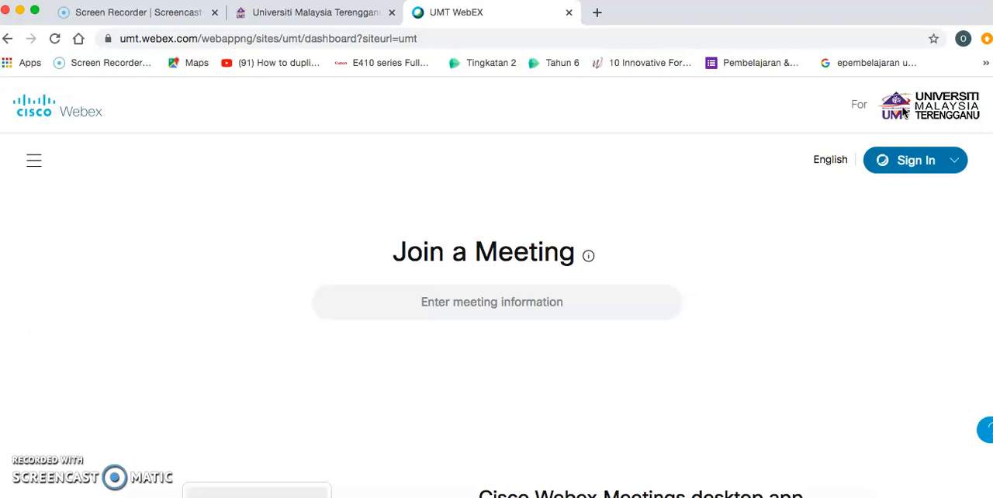
# - Open the Webex sign-in page and submit the account's e-mail address
pyautogui.click(937, 169)
pyautogui.click(914, 162)
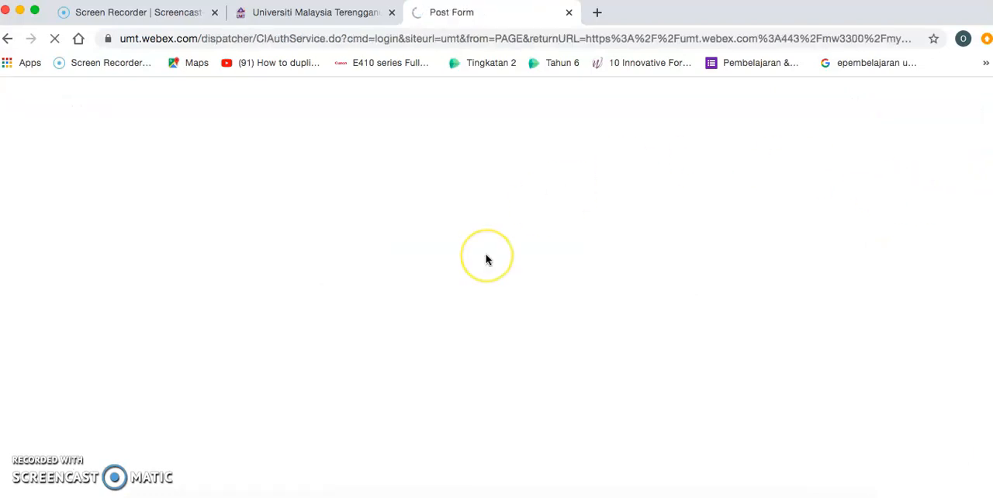
pyautogui.click(472, 257)
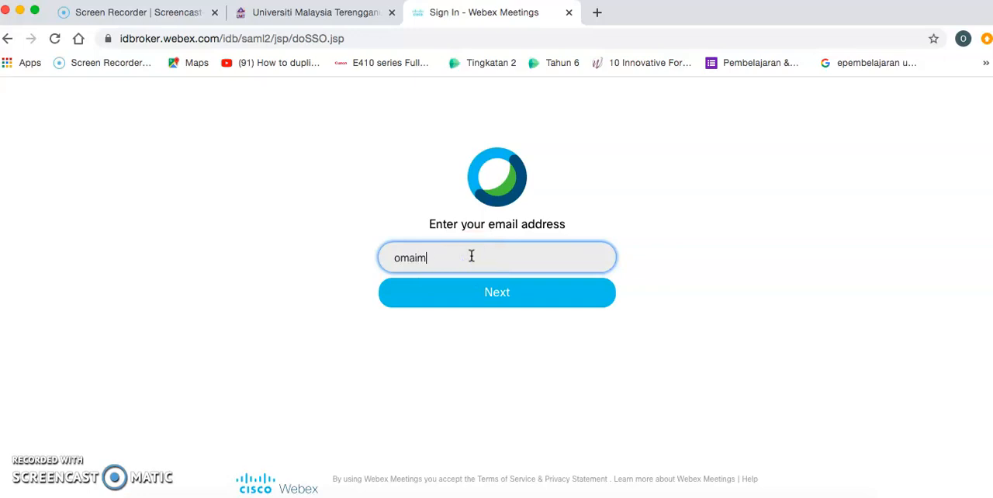
pyautogui.click(507, 305)
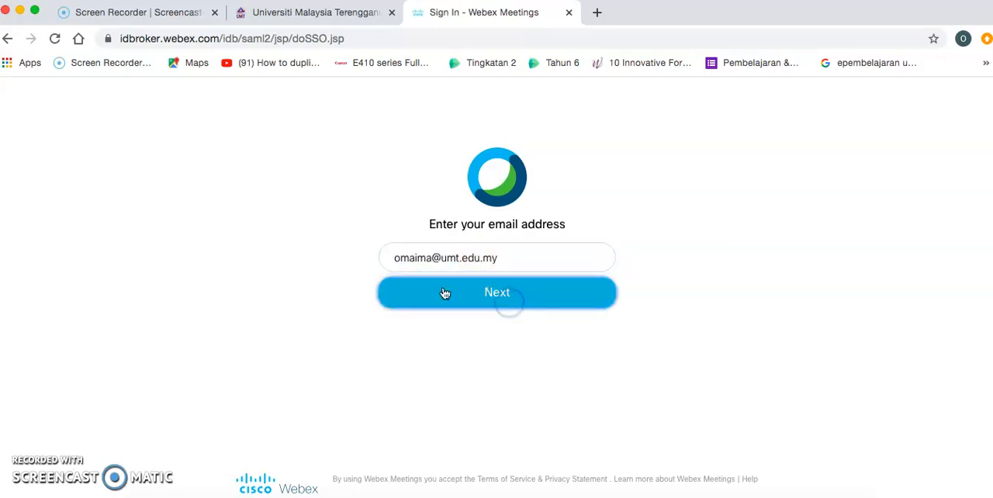
# - Enter the account password and sign in to Webex
pyautogui.click(469, 268)
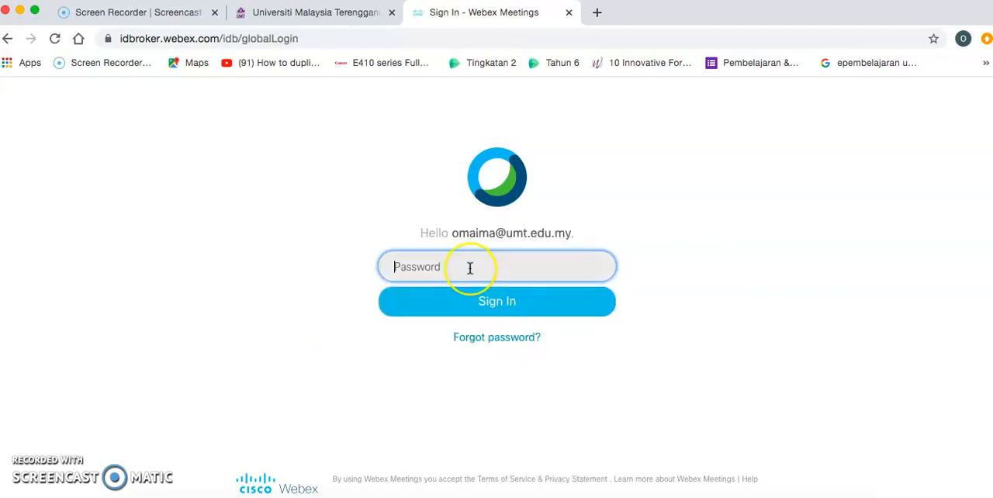
pyautogui.write('•')
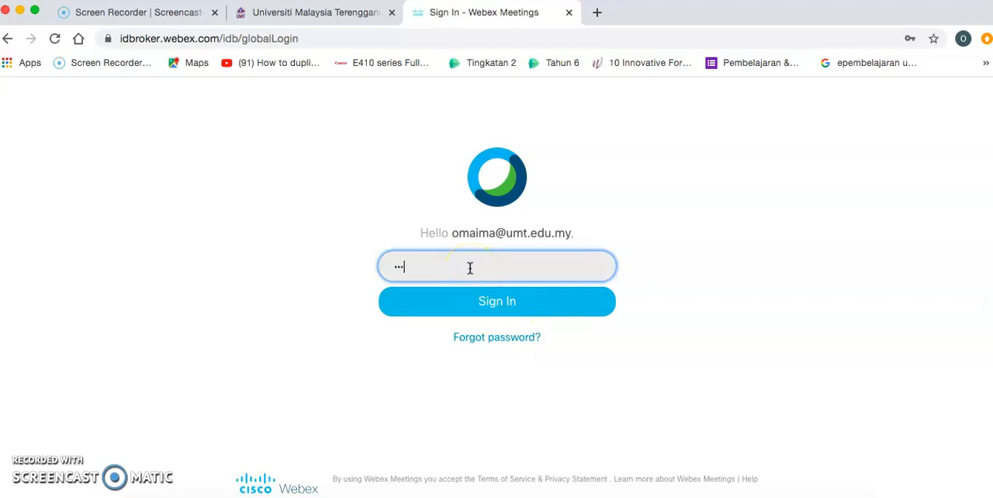
pyautogui.write('•••••••')
pyautogui.click(495, 304)
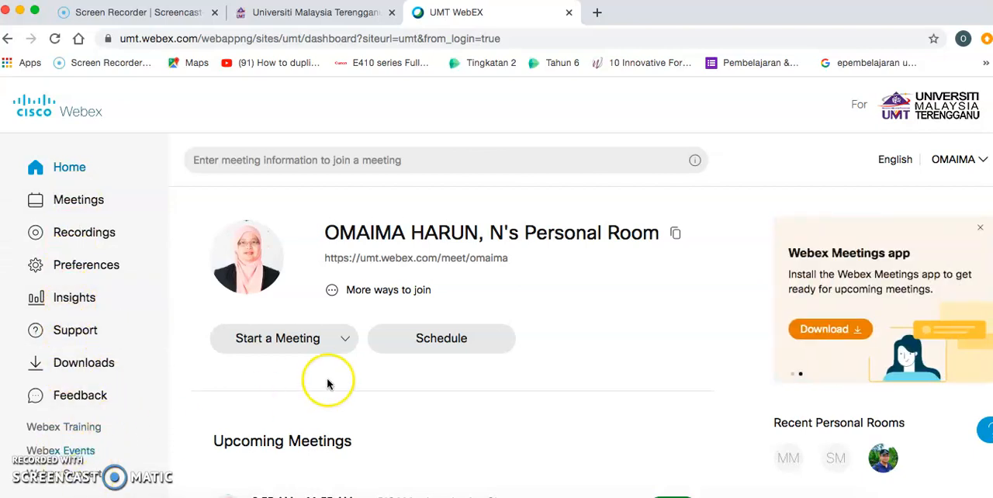
# - Review the app choices for starting a meeting and select the web app
pyautogui.click(345, 341)
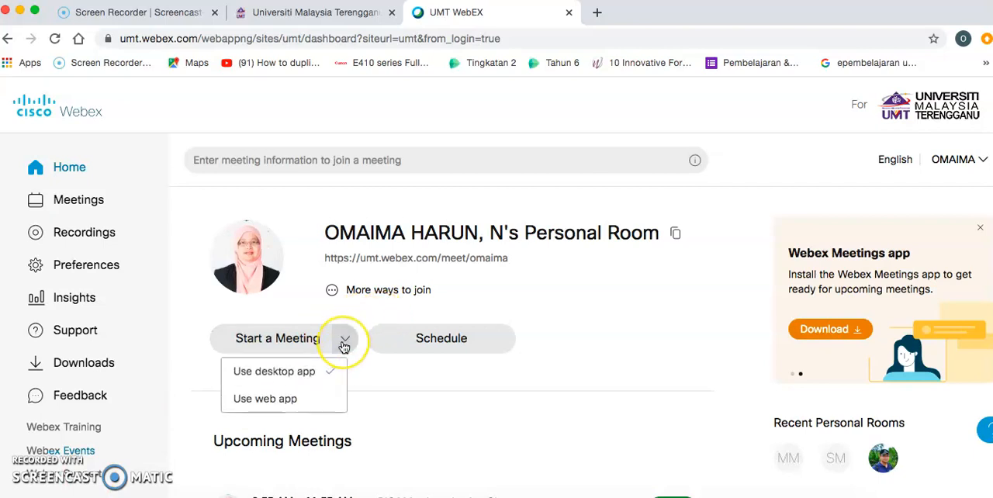
pyautogui.click(302, 370)
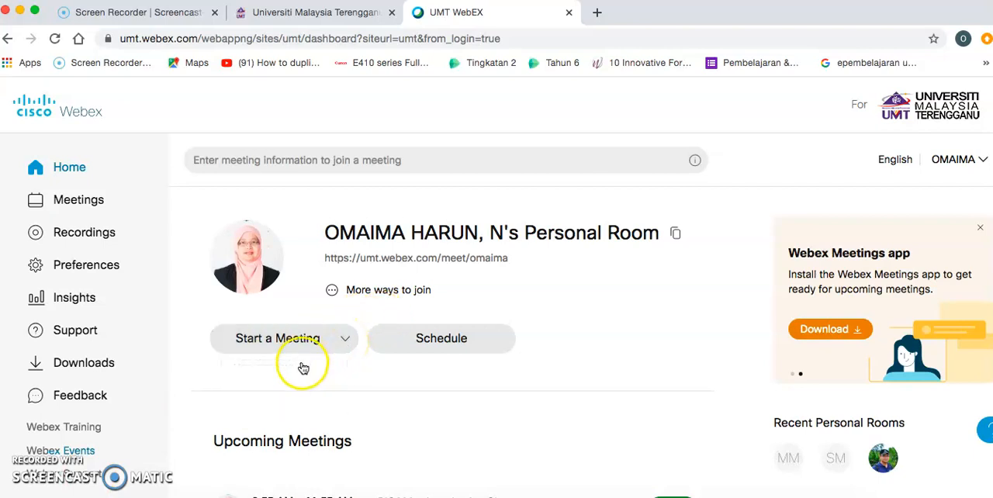
pyautogui.click(344, 338)
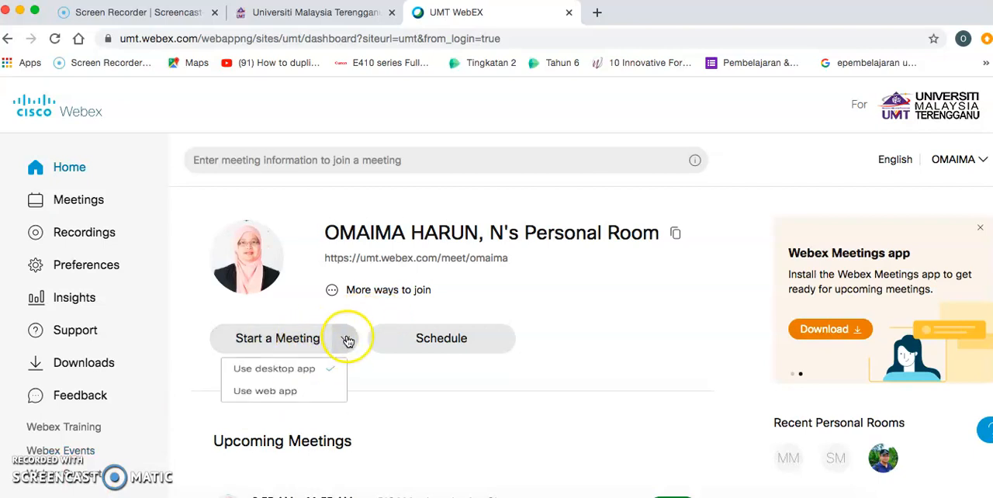
pyautogui.click(307, 400)
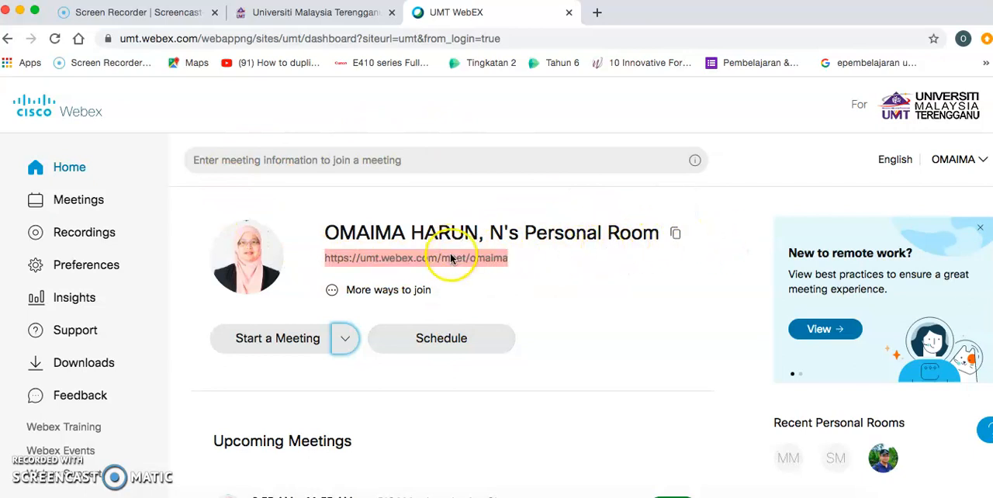
# - Open the form for scheduling a new meeting, keeping the Webex Meetings Pro Meeting type
pyautogui.click(446, 341)
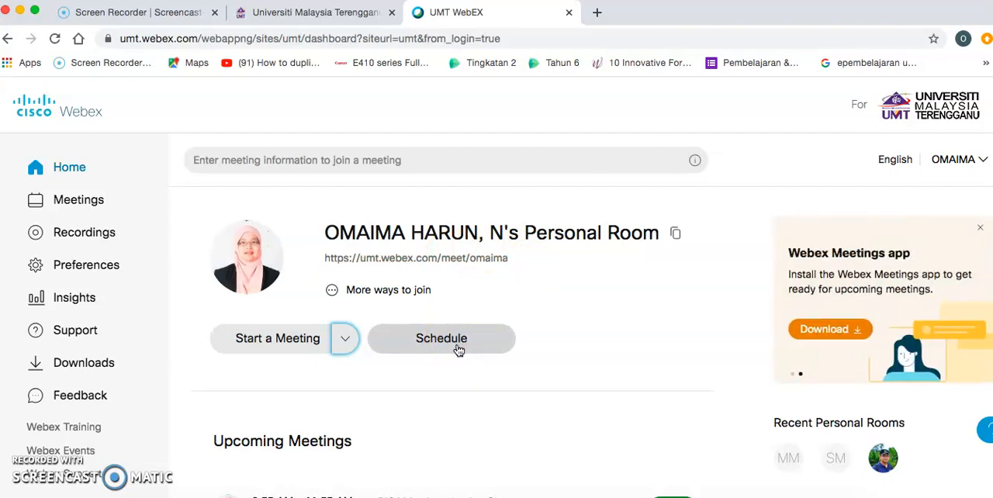
pyautogui.click(461, 344)
pyautogui.click(556, 289)
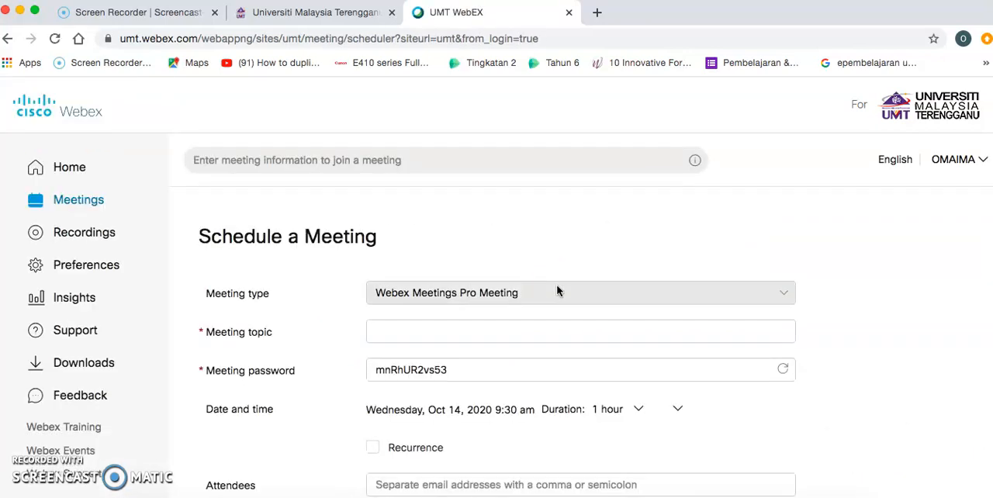
pyautogui.scroll(-3, 558, 289)
pyautogui.scroll(2, 406, 289)
pyautogui.click(515, 266)
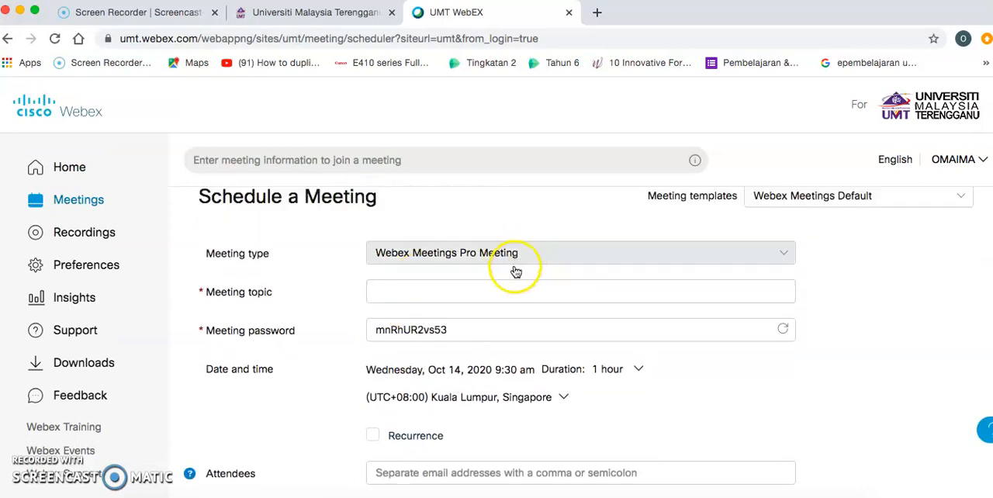
# - Set the meeting topic to "Lecture Topic 1"
pyautogui.click(478, 287)
pyautogui.write('Lecture')
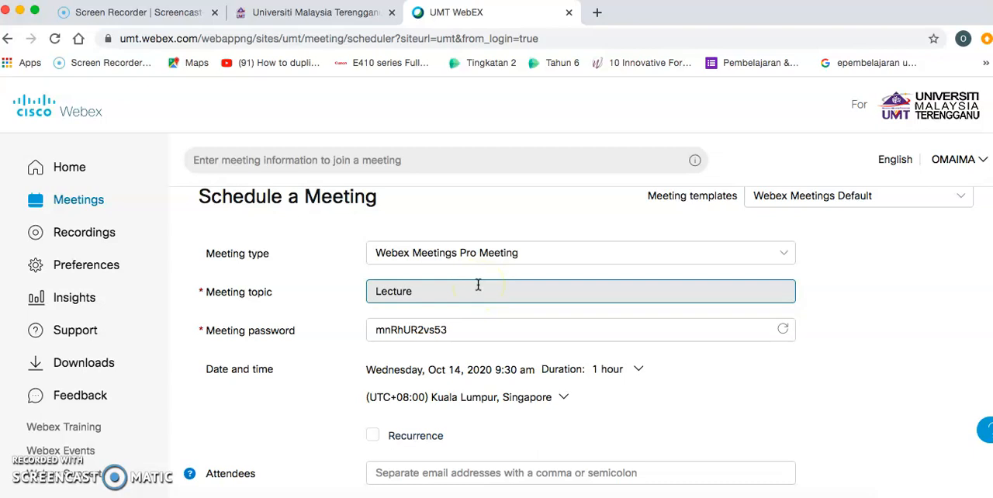
pyautogui.write(' Topic 1')
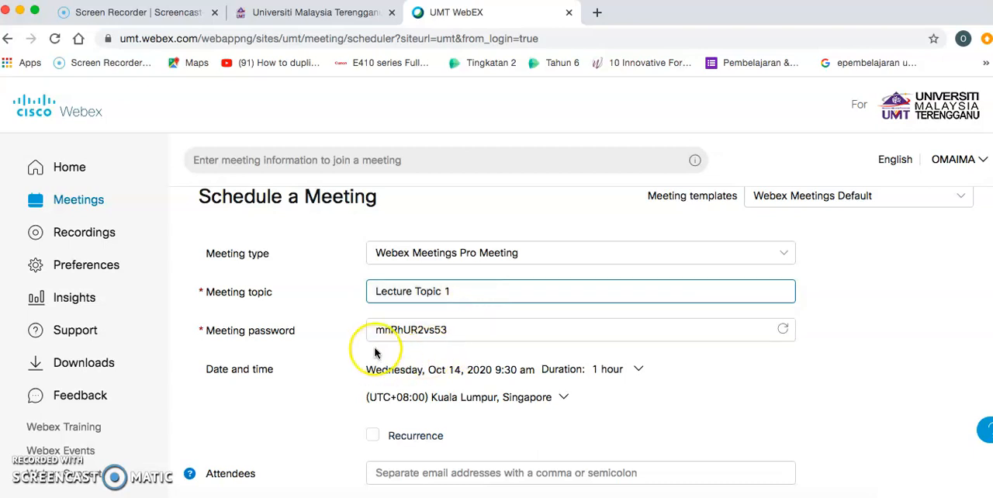
# - Set the meeting date to October 14, 2020 with a start time of 9:55 am
pyautogui.scroll(-1, 372, 354)
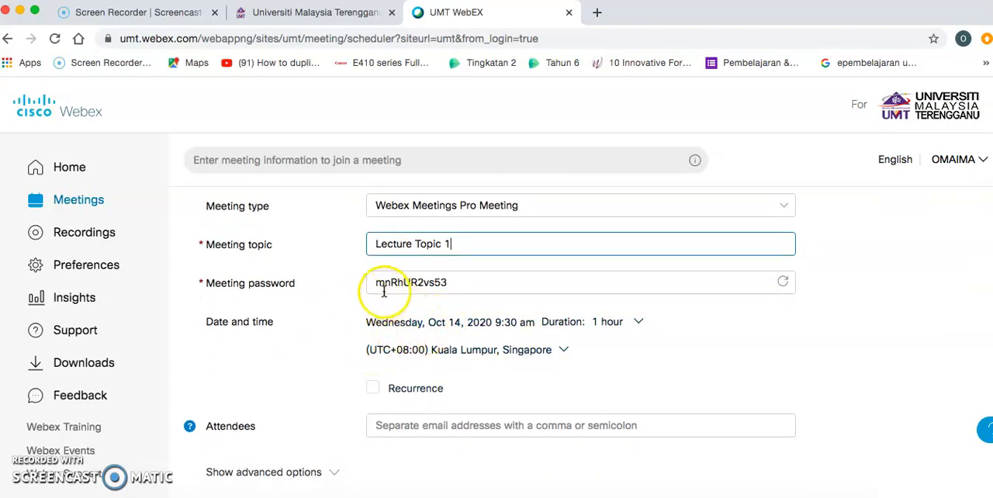
pyautogui.scroll(-1, 357, 350)
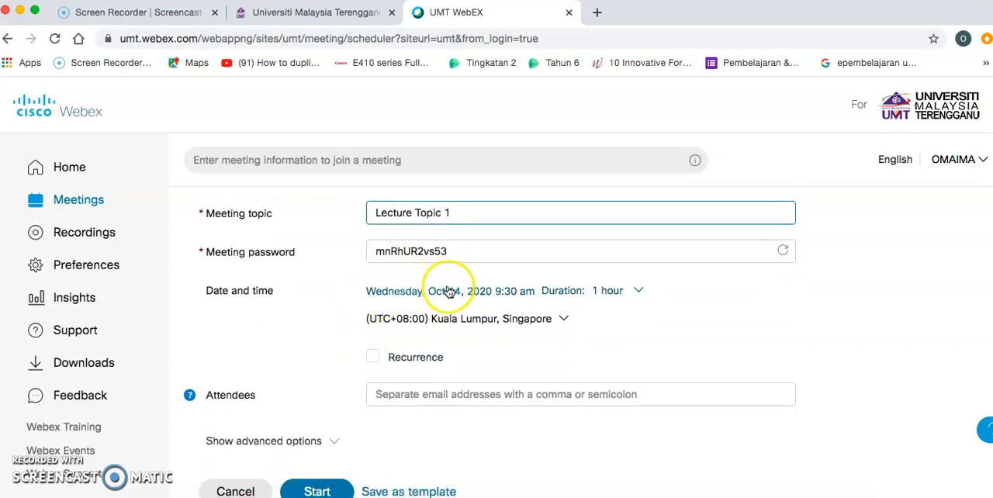
pyautogui.click(642, 293)
pyautogui.click(531, 384)
pyautogui.click(466, 408)
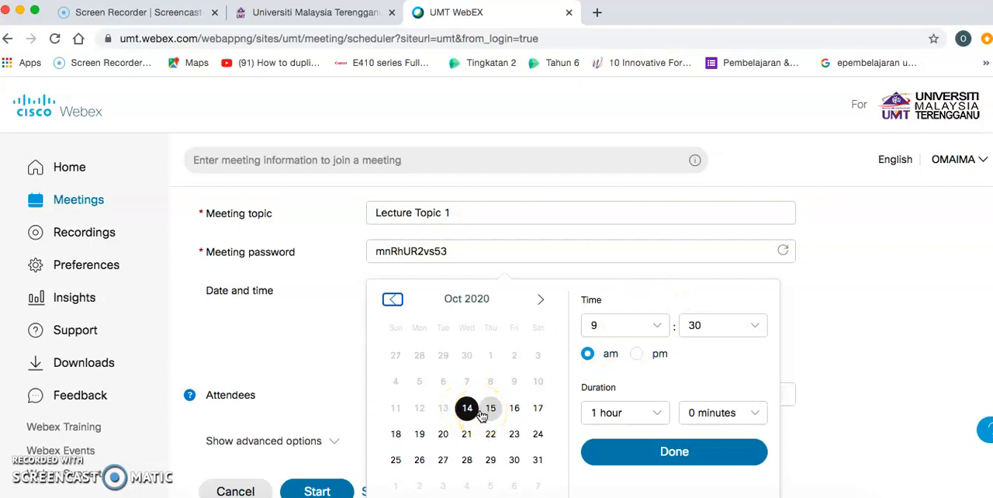
pyautogui.click(481, 416)
pyautogui.click(469, 415)
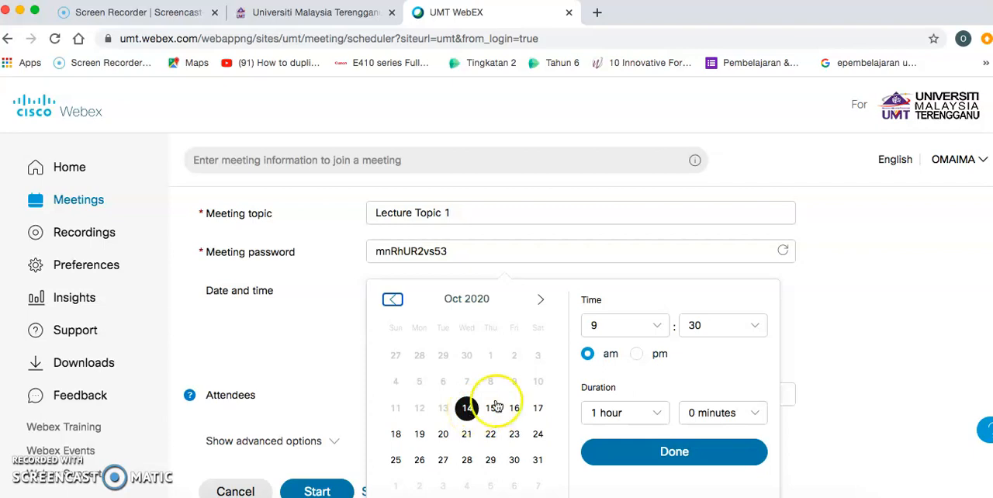
pyautogui.click(756, 326)
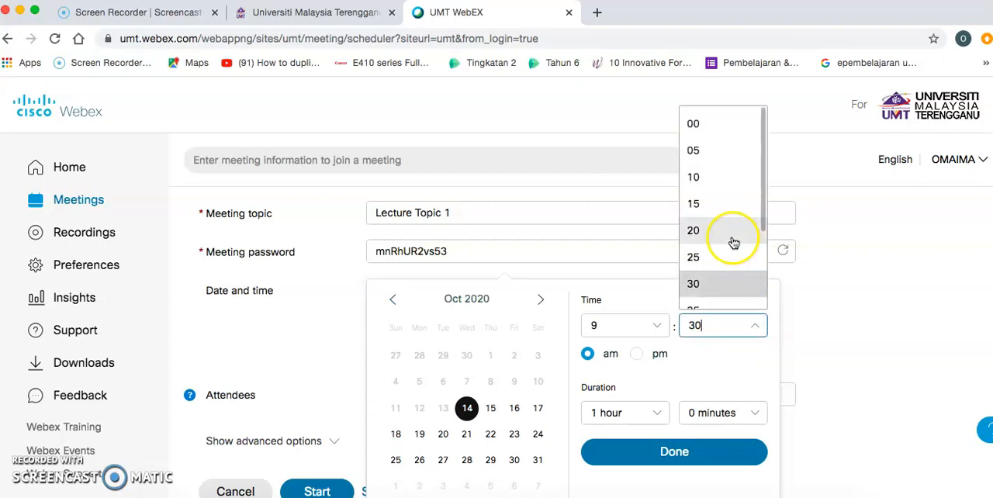
pyautogui.scroll(-3, 734, 236)
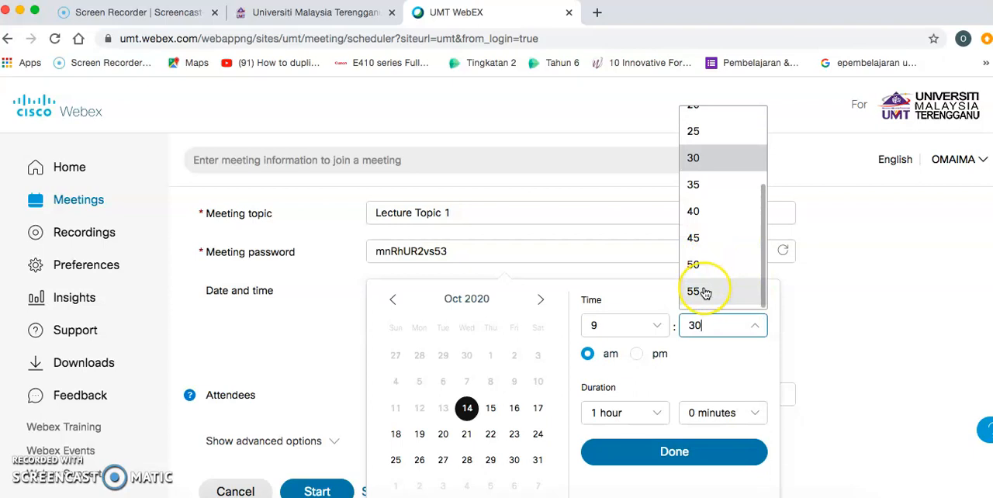
pyautogui.click(704, 291)
pyautogui.click(611, 372)
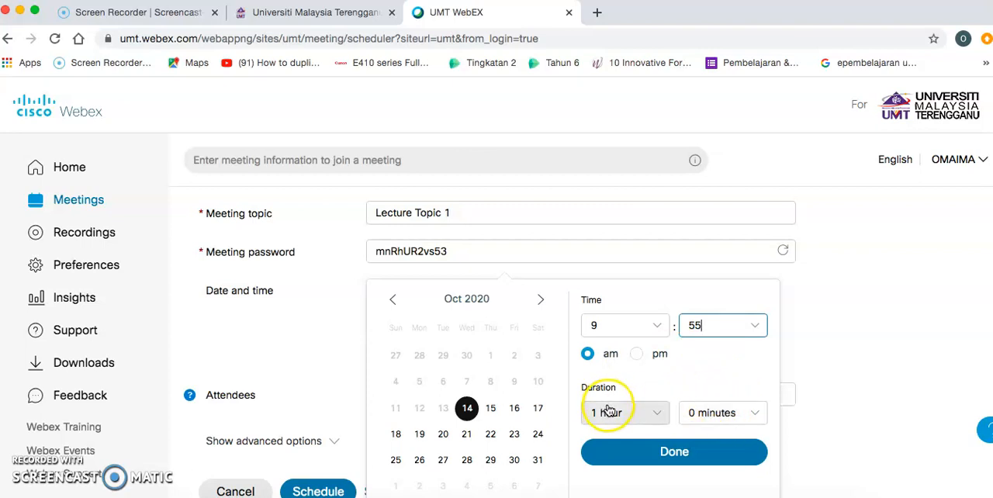
# - Keep the duration at 1 hour 0 minutes, confirm the date and time, and schedule the meeting
pyautogui.click(751, 418)
pyautogui.scroll(-1, 723, 322)
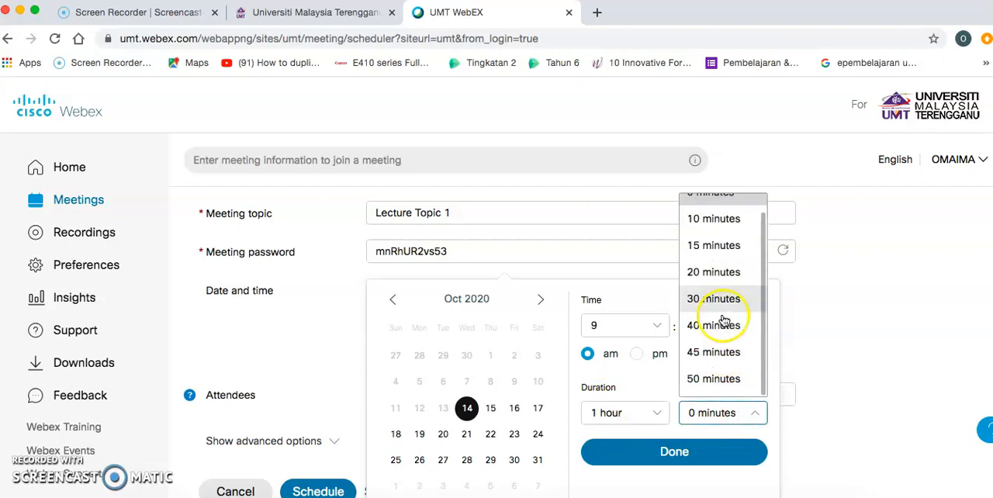
pyautogui.scroll(-1, 805, 450)
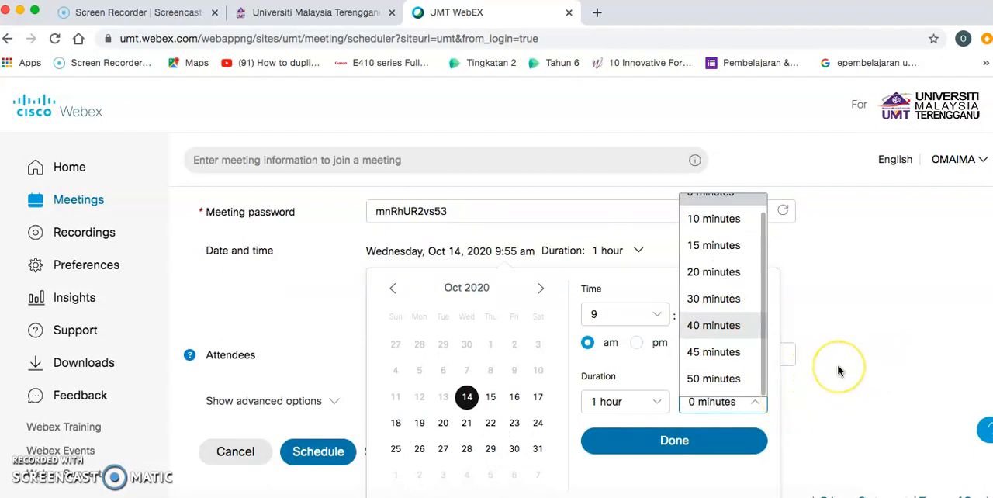
pyautogui.click(665, 441)
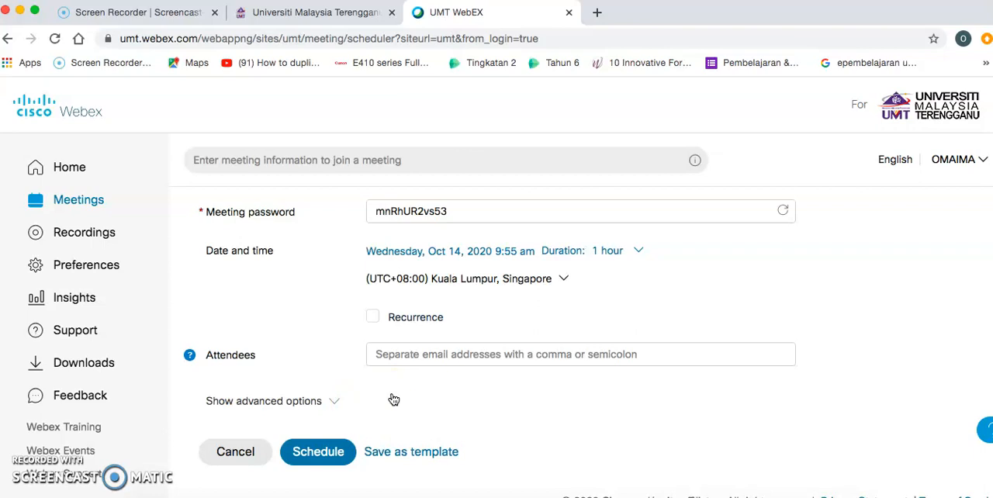
pyautogui.click(305, 455)
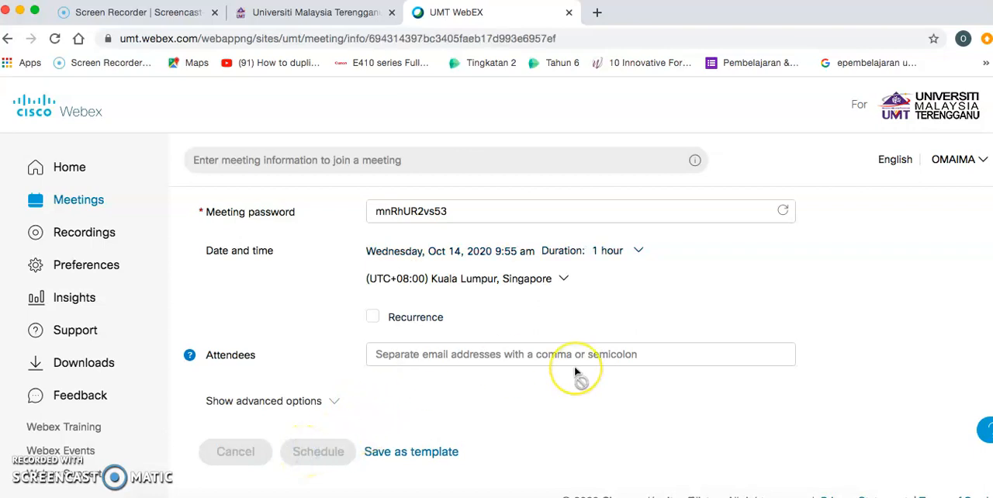
# - Copy the meeting link from the meeting information of Lecture Topic 1
pyautogui.scroll(-2, 575, 374)
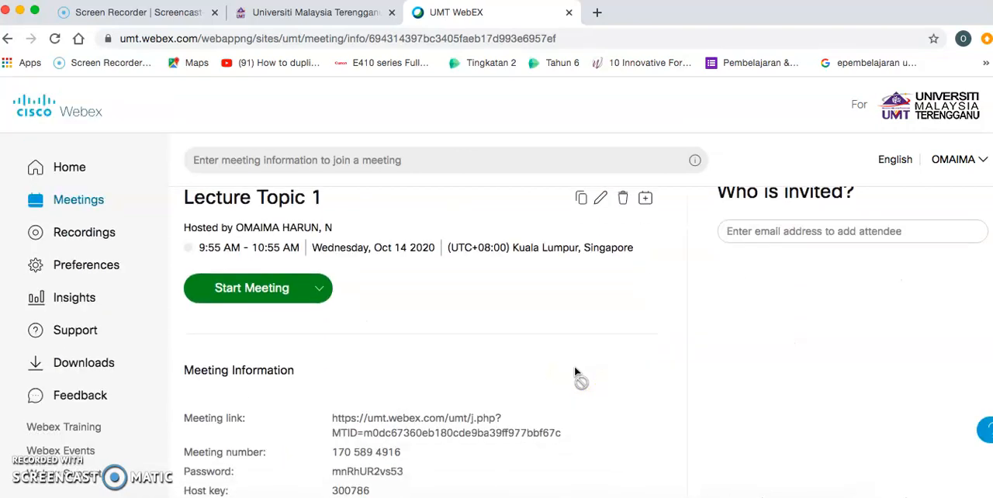
pyautogui.scroll(2, 354, 215)
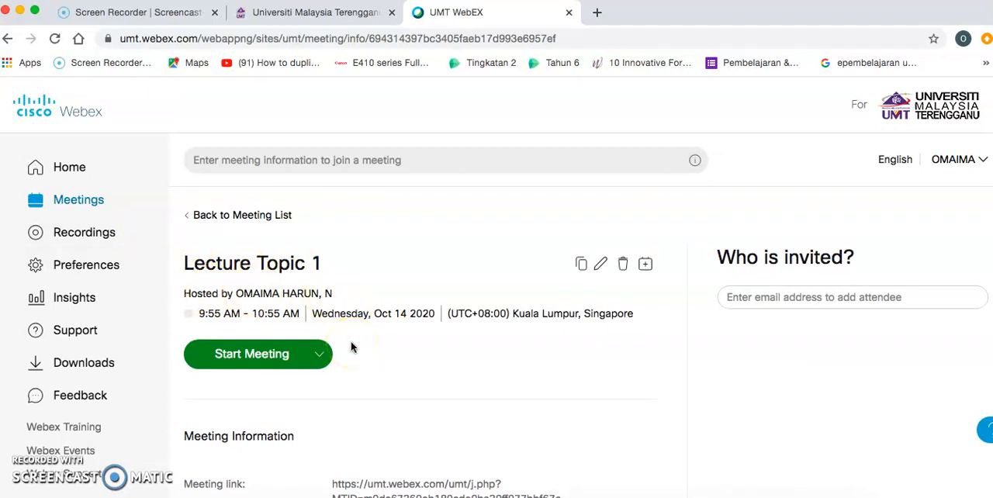
pyautogui.scroll(-1, 350, 347)
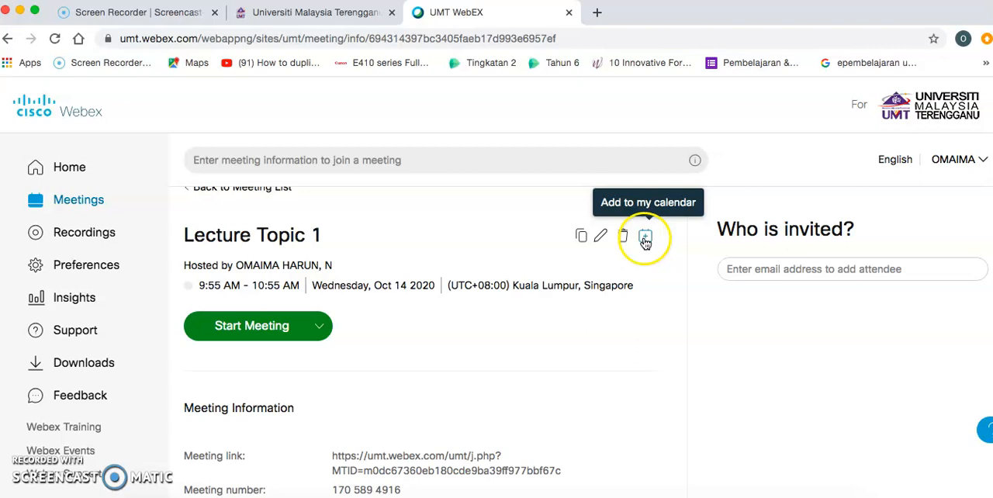
pyautogui.scroll(-3, 429, 388)
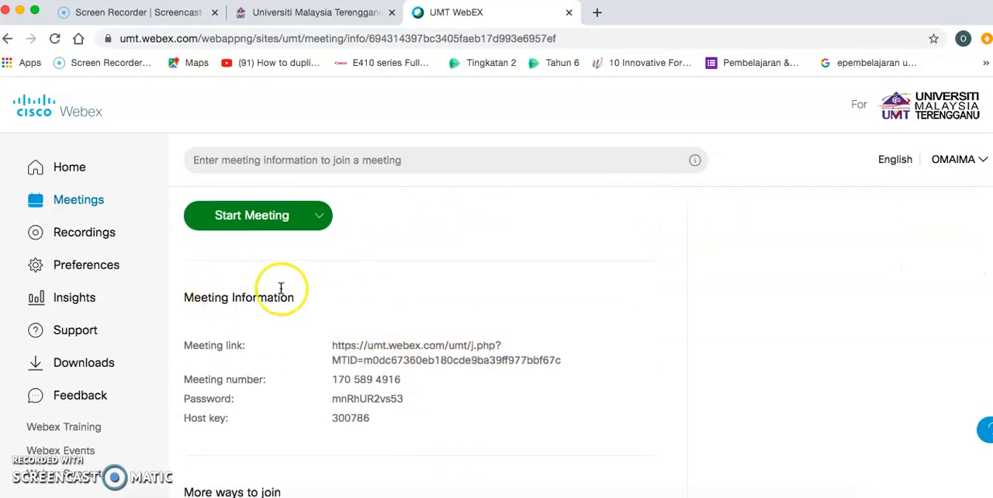
pyautogui.rightClick(347, 351)
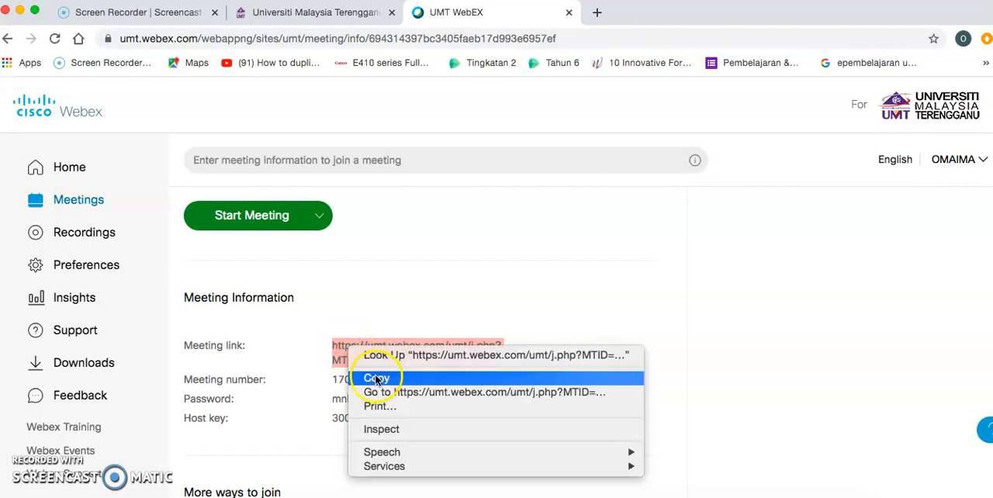
pyautogui.click(371, 377)
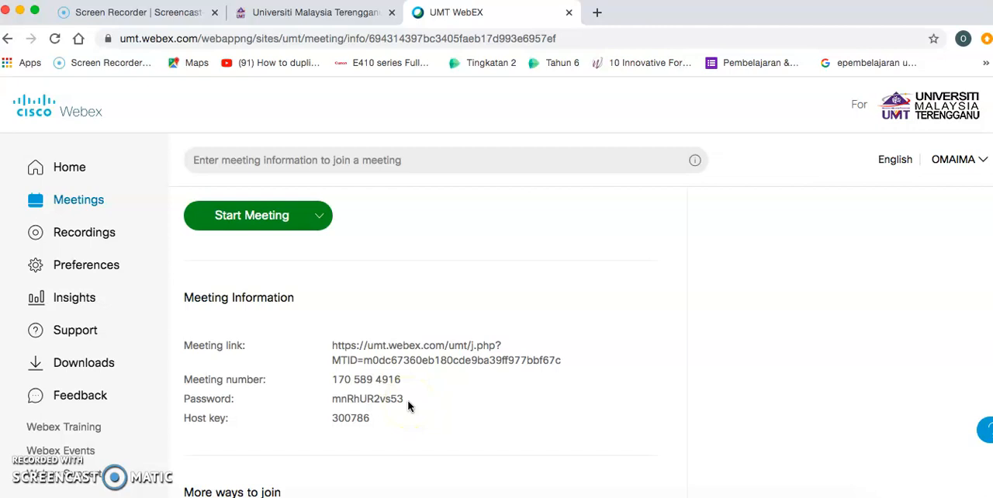
# - Highlight the meeting link and the meeting number in the meeting information
pyautogui.tripleClick(455, 342)
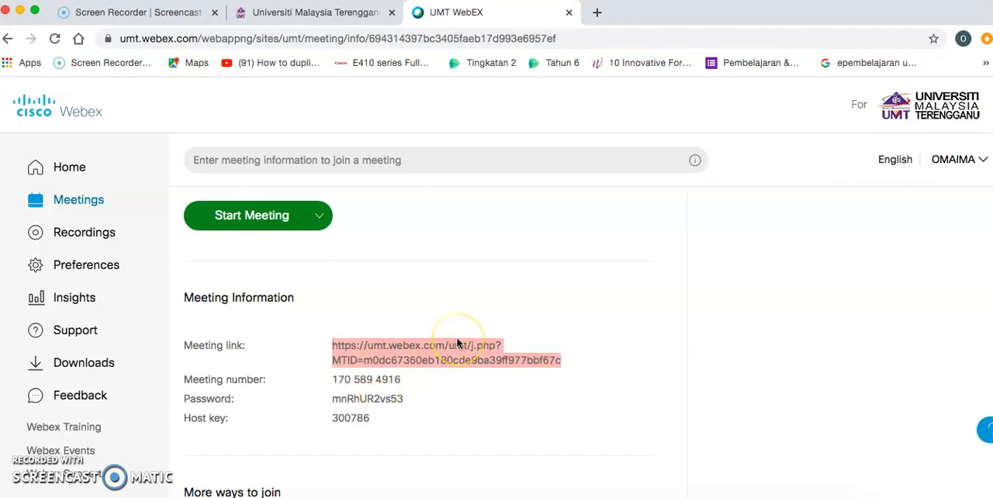
pyautogui.scroll(-1, 457, 336)
pyautogui.tripleClick(603, 362)
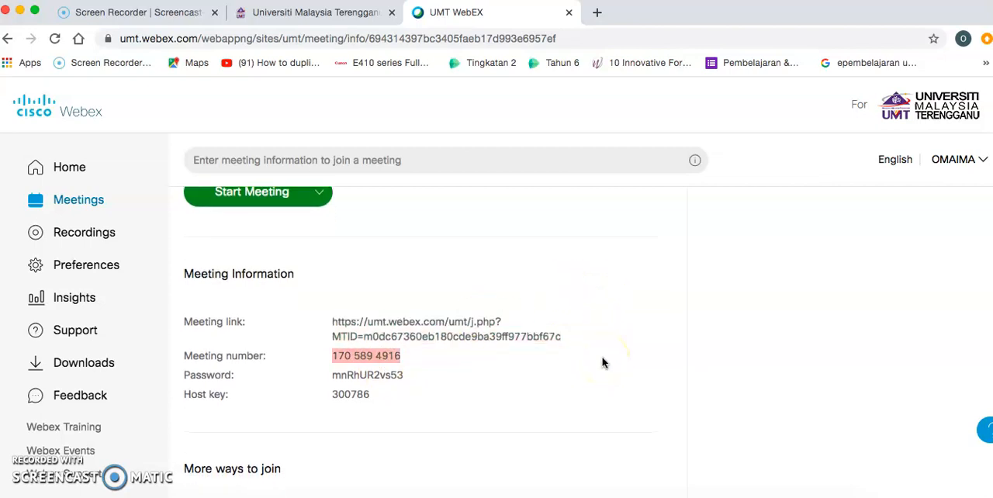